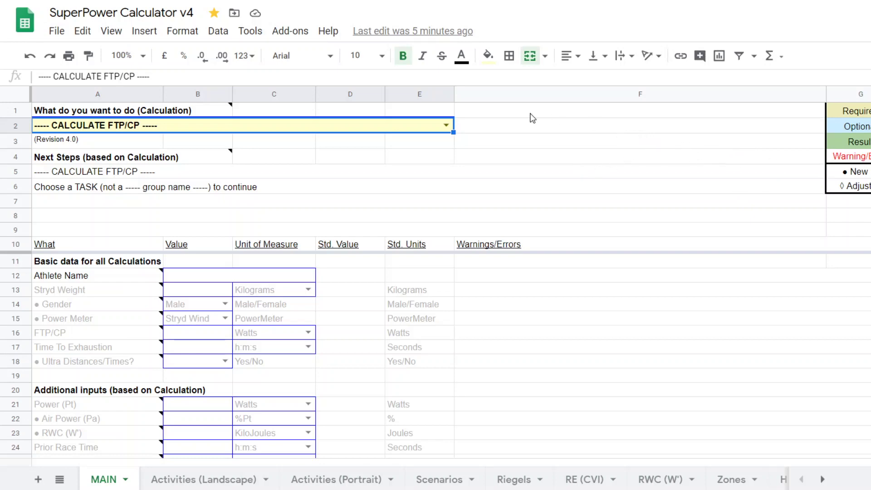
left_click(446, 126)
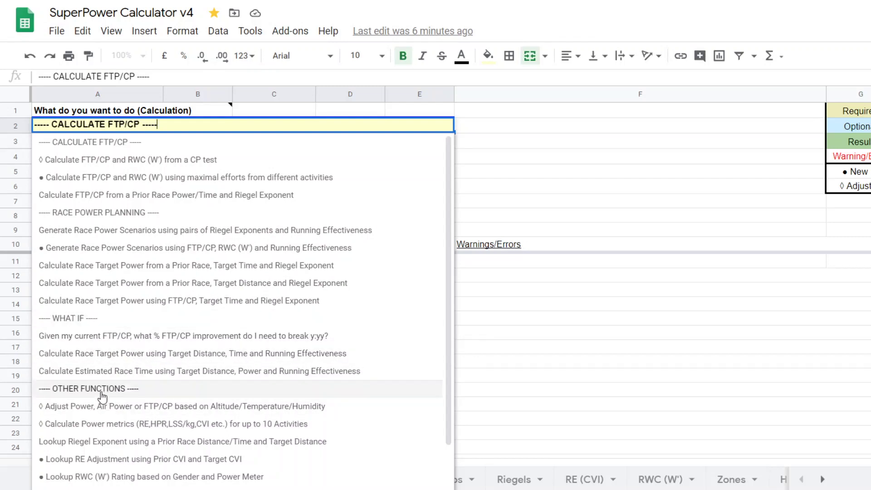
scroll(296, 454, "down", 1)
scroll(281, 317, "up", 1)
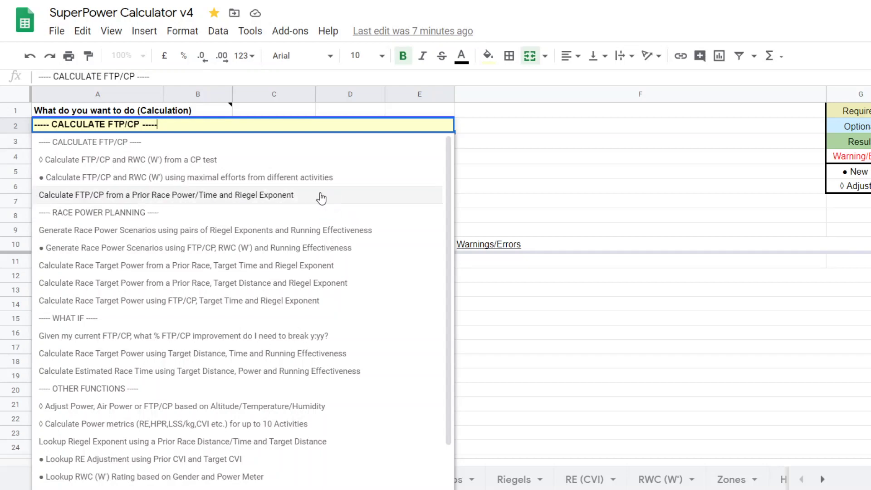
Choose 'Calculate FTP/CP and RWC (W') from a CP test' in A2 and keep Stryd Wind as power meter.
left_click(217, 162)
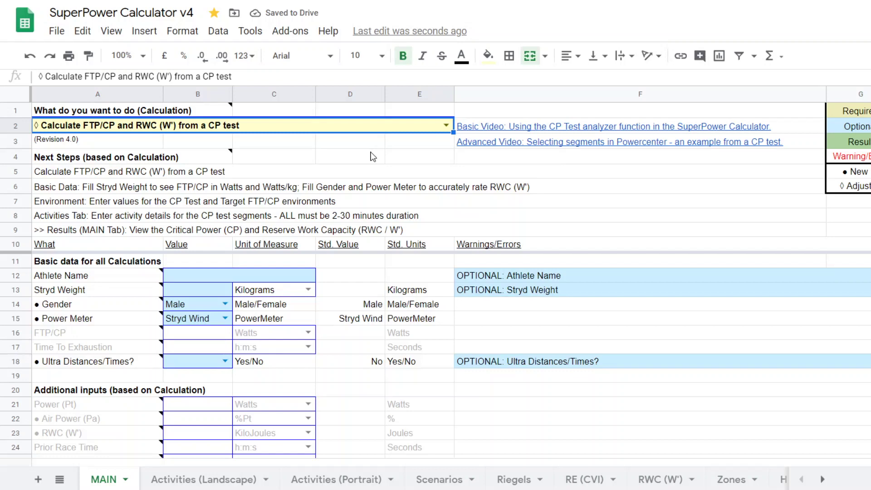
mouse_move(68, 163)
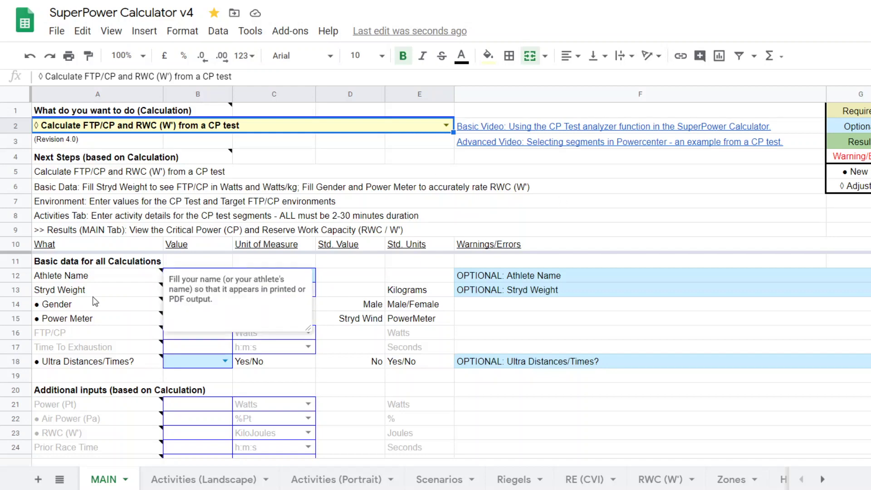
mouse_move(102, 294)
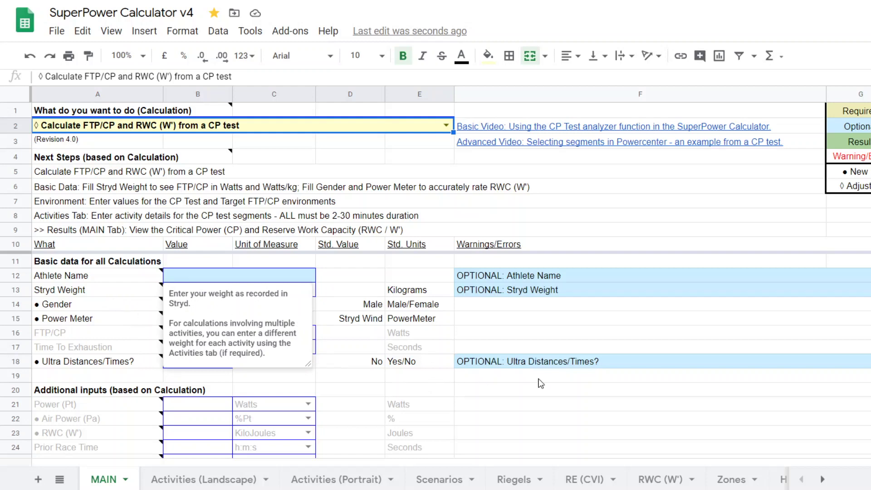
left_click(583, 417)
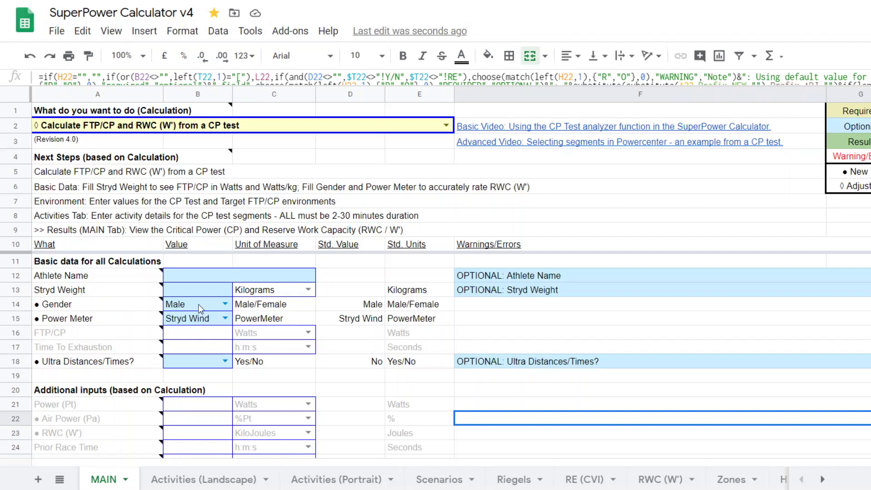
left_click(224, 319)
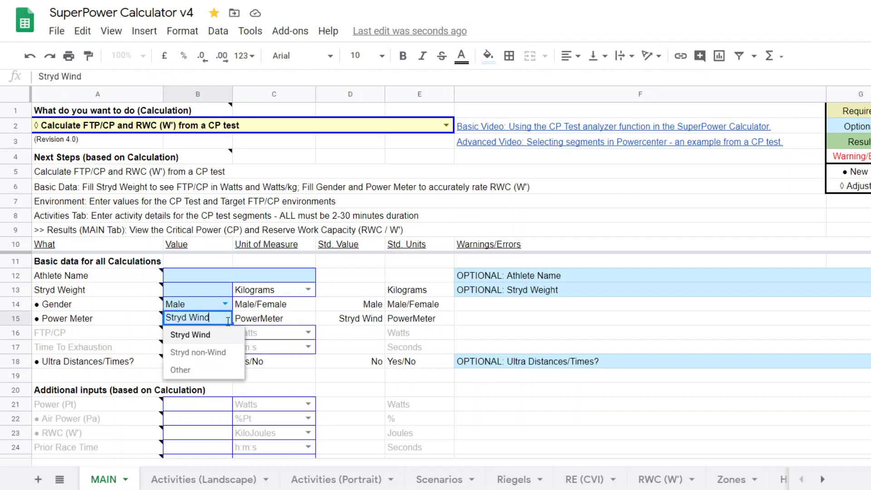
left_click(205, 337)
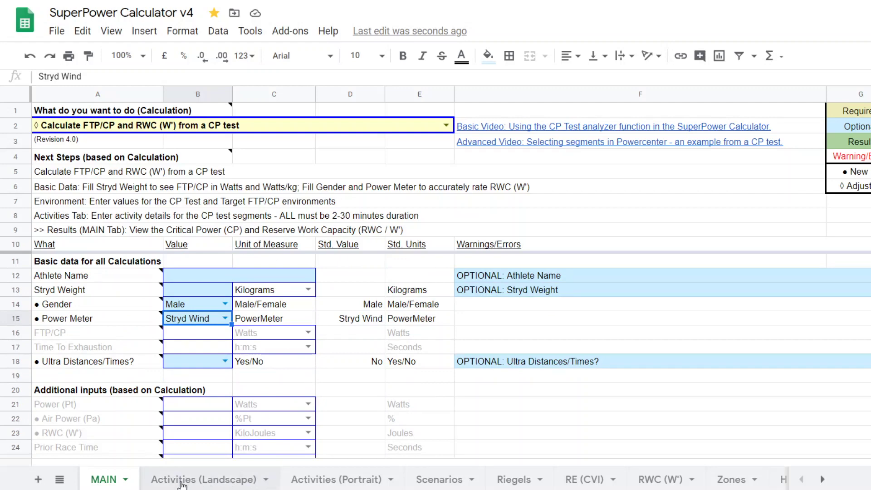
left_click(326, 481)
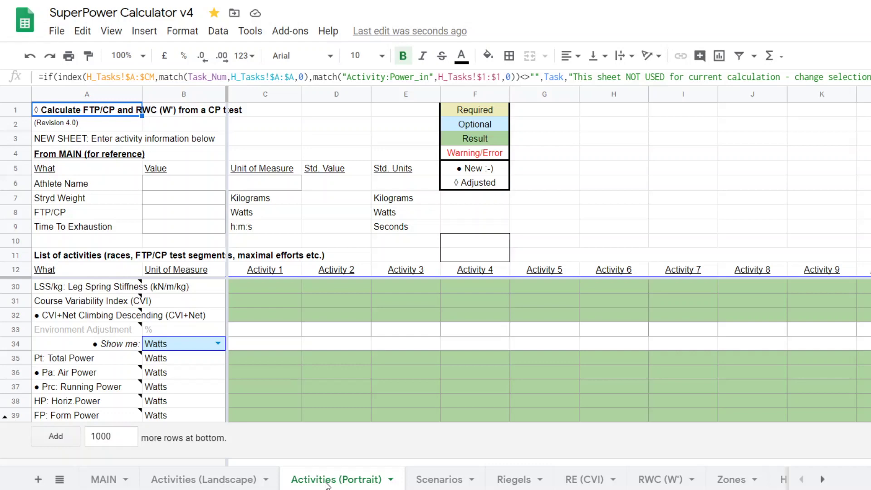
left_click(184, 483)
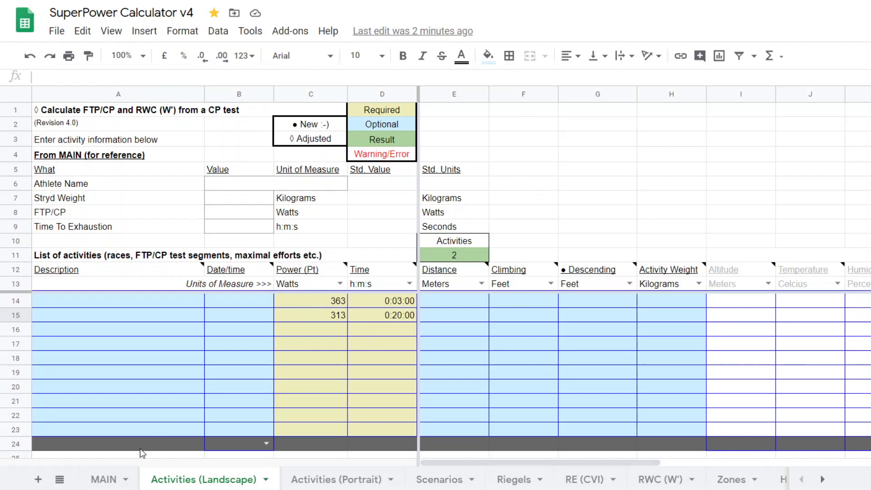
Return to MAIN and scroll to Results showing FTP/CP 304.176 W and RWC 10.588 kJ.
left_click(108, 480)
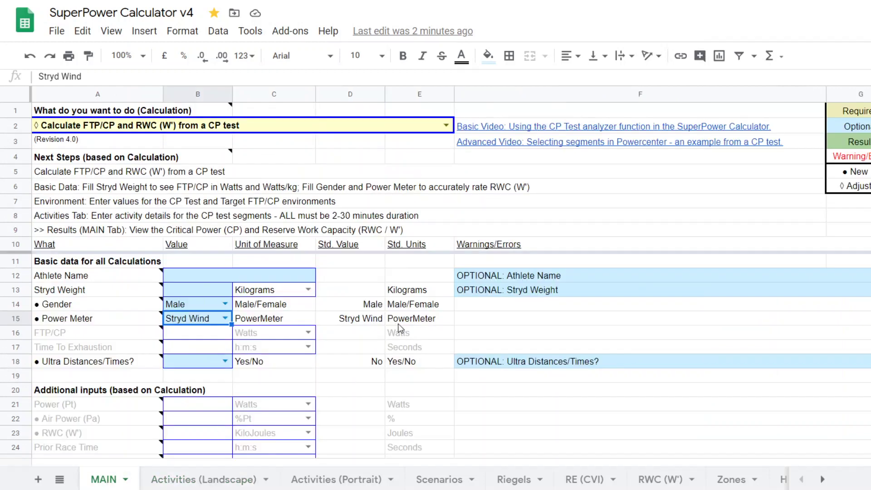
scroll(252, 338, "down", 4)
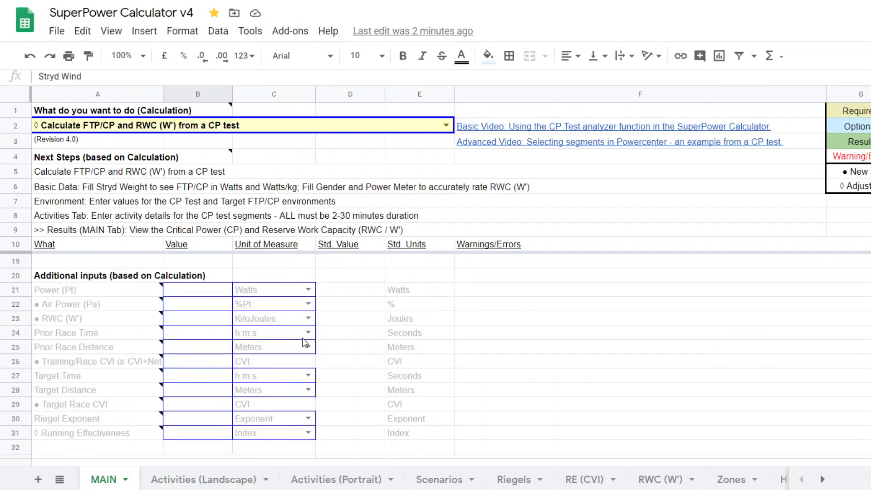
scroll(344, 332, "down", 5)
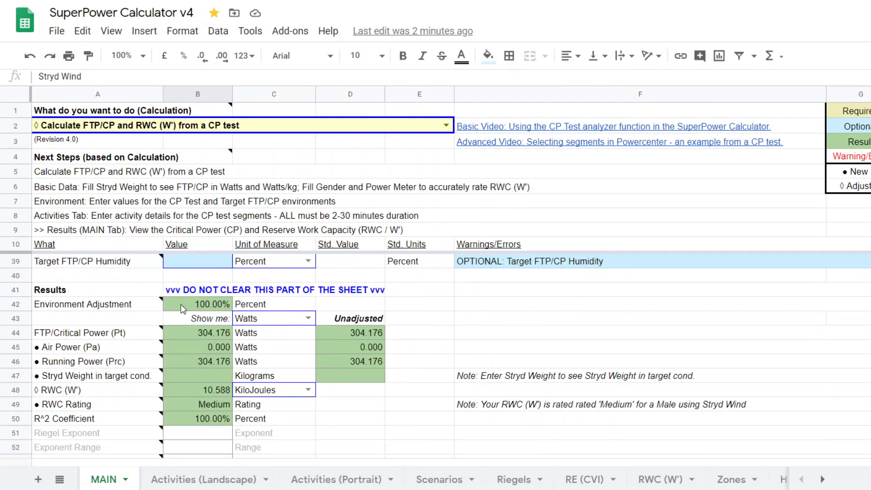
mouse_move(138, 340)
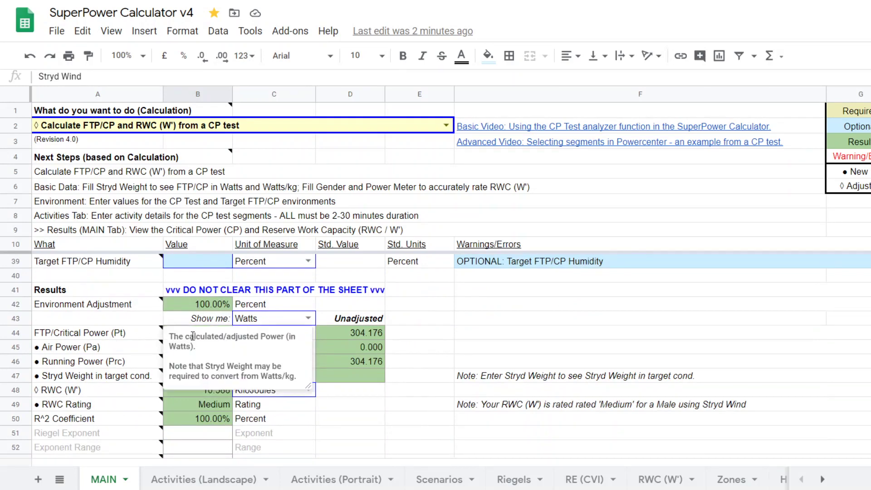
left_click(459, 333)
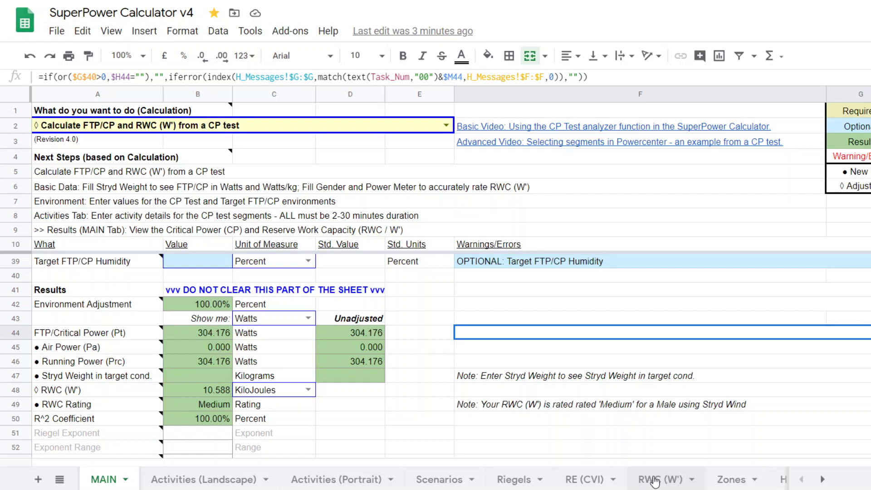
Switch to the RWC (W') sheet to compare 10.588 kJ against the standards.
left_click(654, 481)
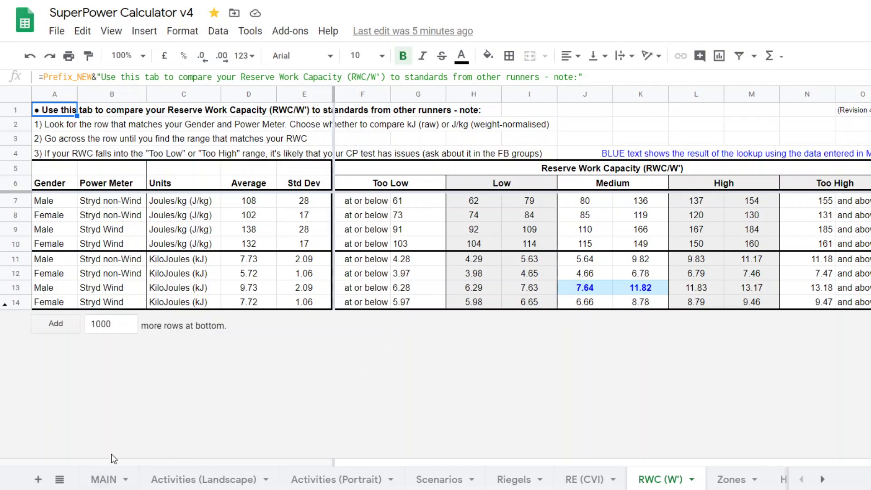
Back on MAIN, keep Watts for the power results and KiloJoules for RWC (W').
left_click(113, 479)
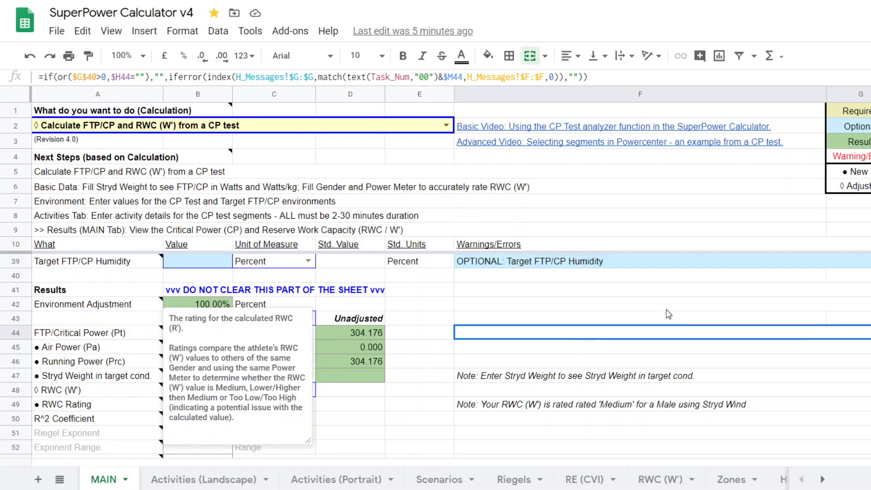
key("Up")
key("Up")
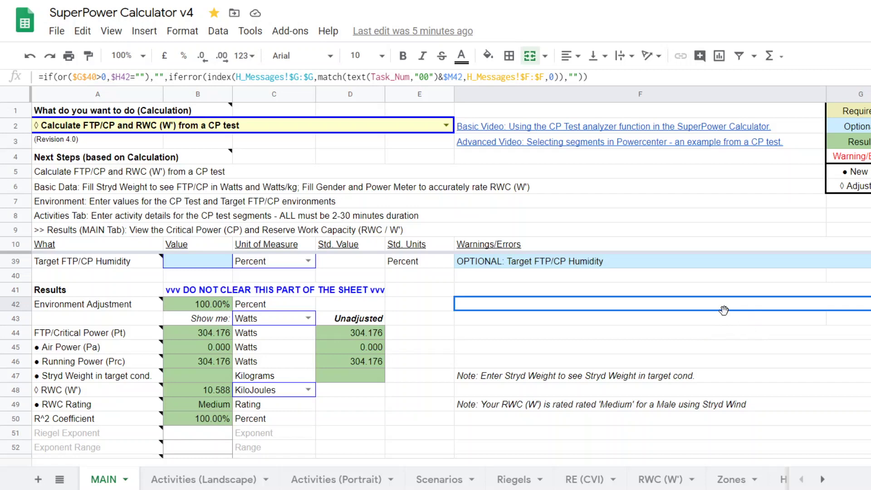
left_click(308, 318)
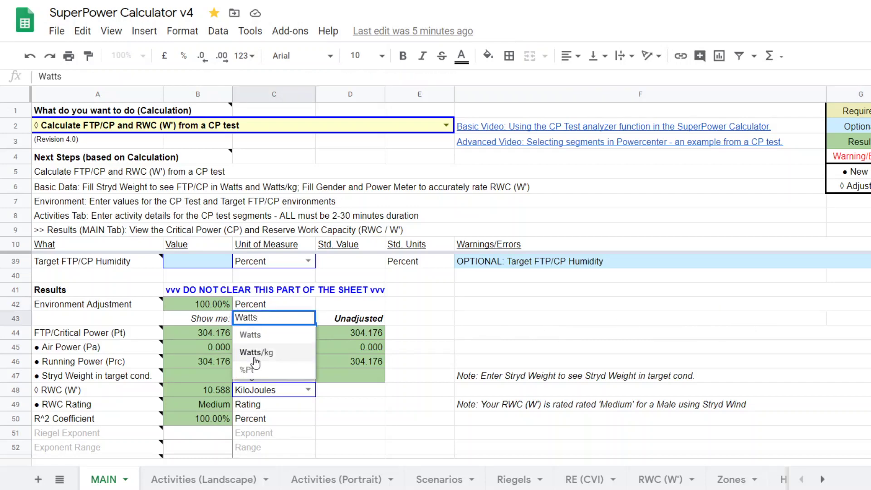
left_click(272, 335)
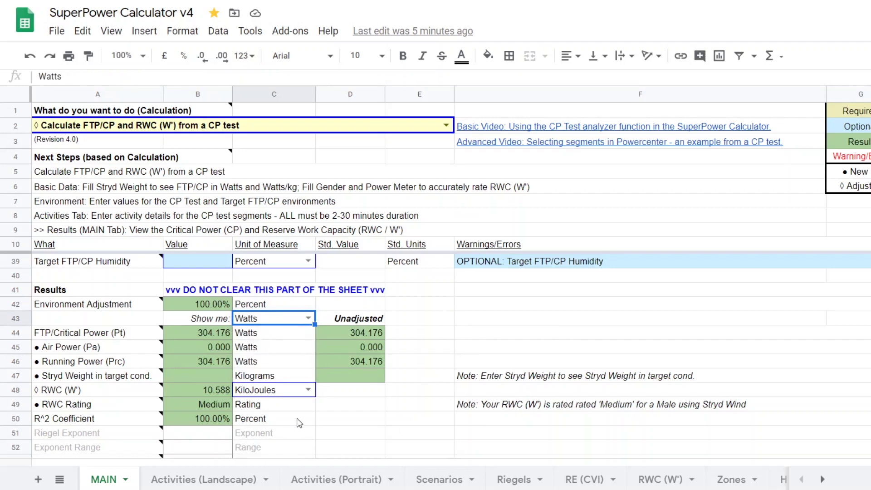
double_click(305, 390)
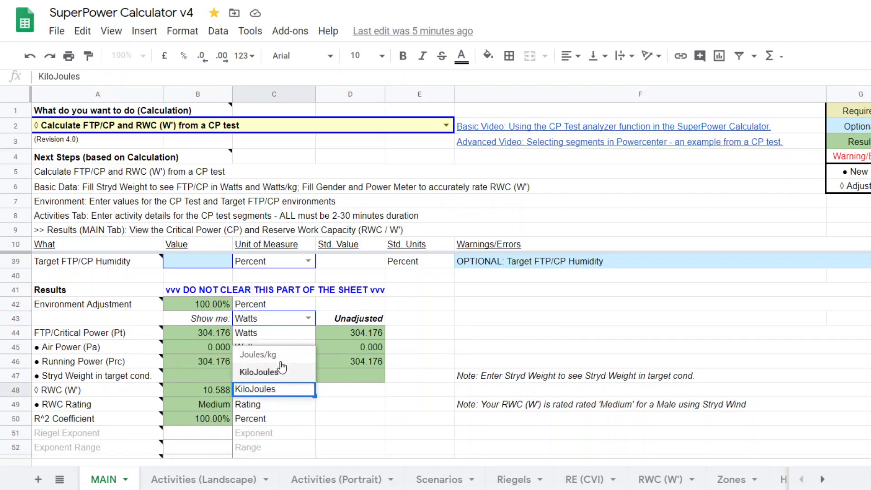
left_click(559, 301)
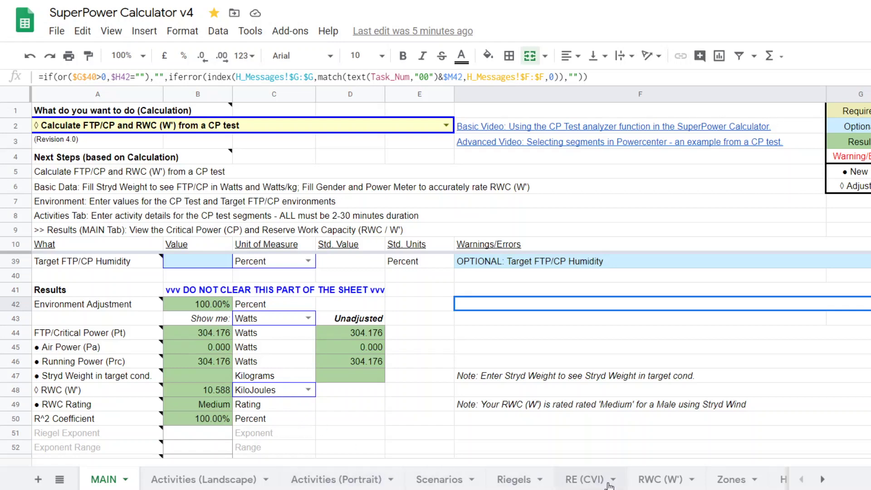
Switch to the RWC (W') sheet showing the Male Stryd Wind 7.64–11.82 kJ Medium band.
left_click(672, 483)
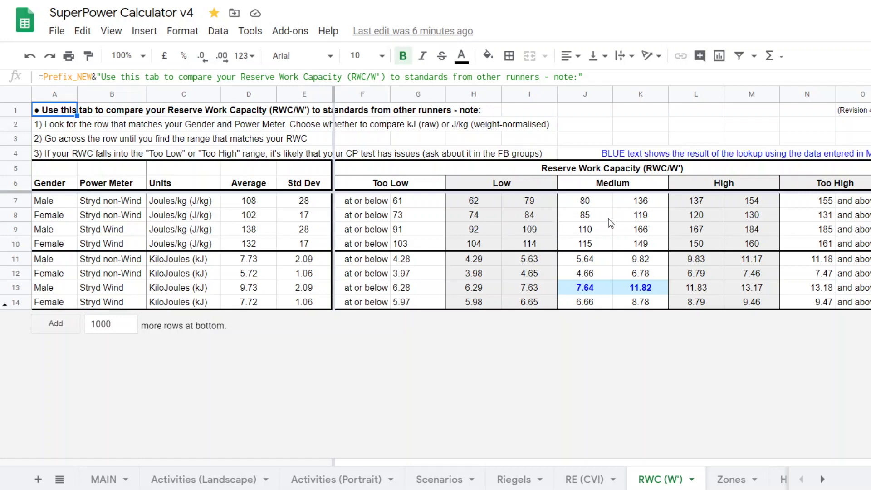
On MAIN, keep 'Calculate FTP/CP and RWC (W') from a CP test' selected in A2.
left_click(90, 479)
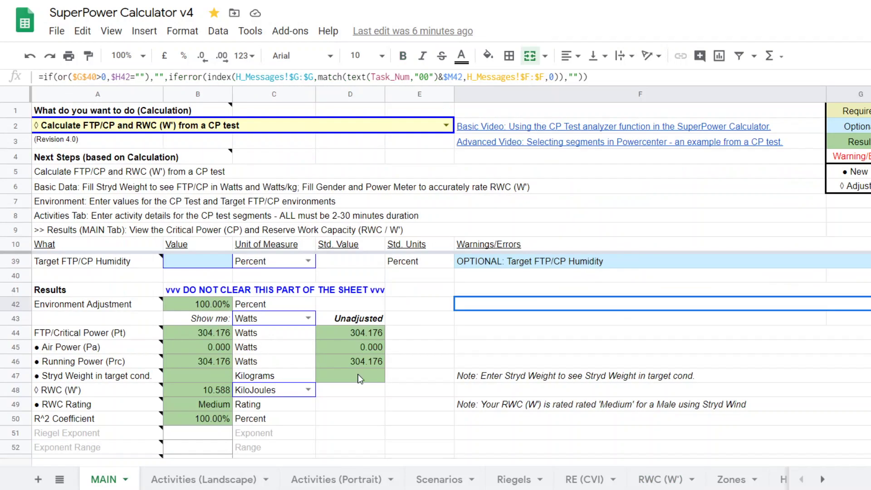
scroll(531, 357, "up", 10)
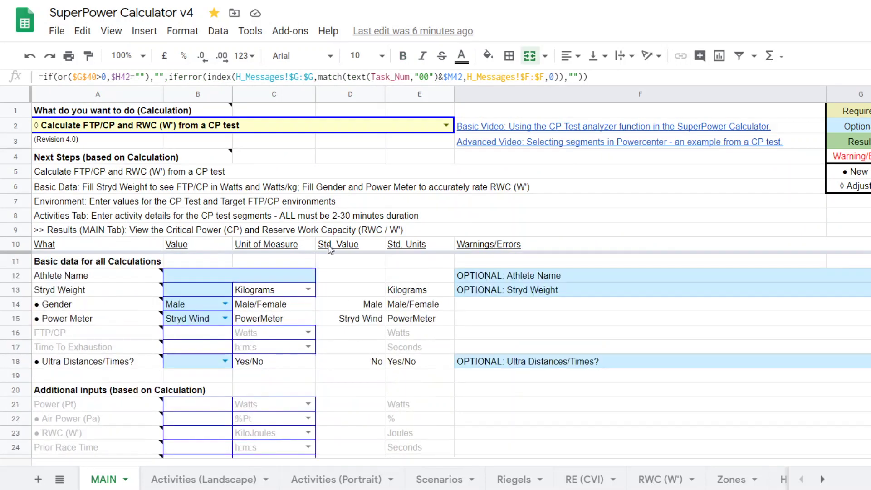
left_click(446, 125)
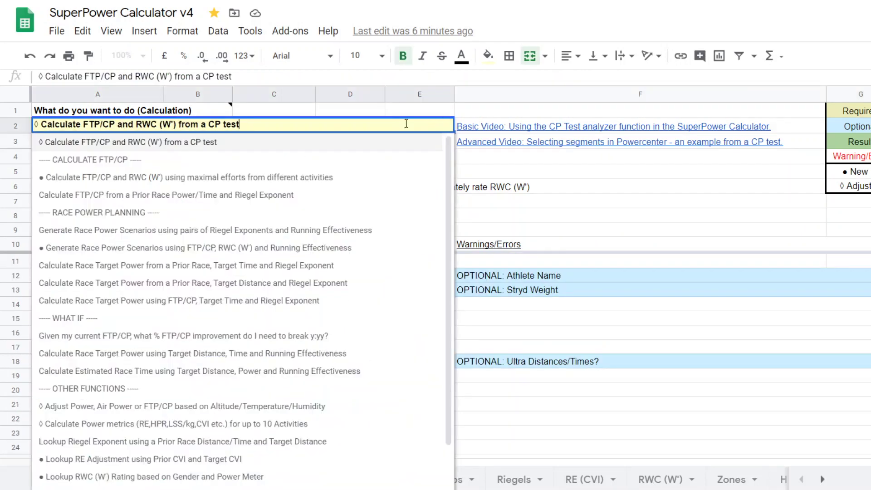
left_click(176, 143)
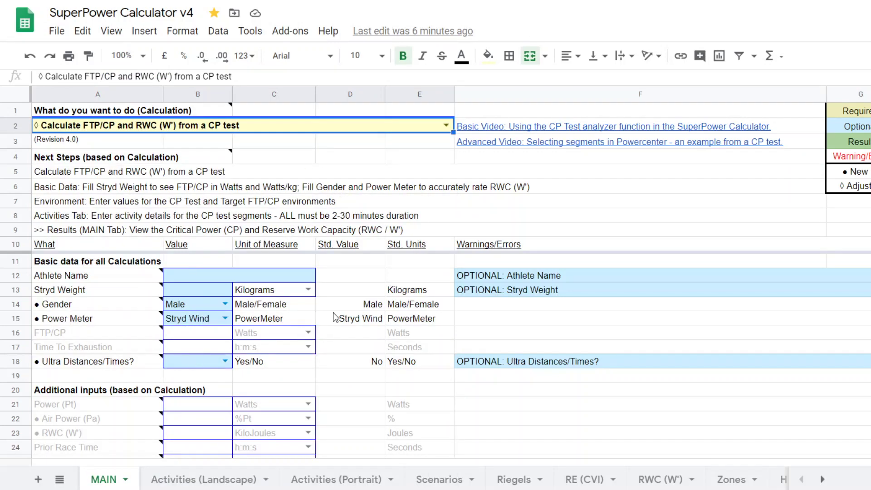
Glance at the Activities (Landscape) sheet, then review MAIN's results of 304.176 W critical power.
scroll(336, 320, "down", 4)
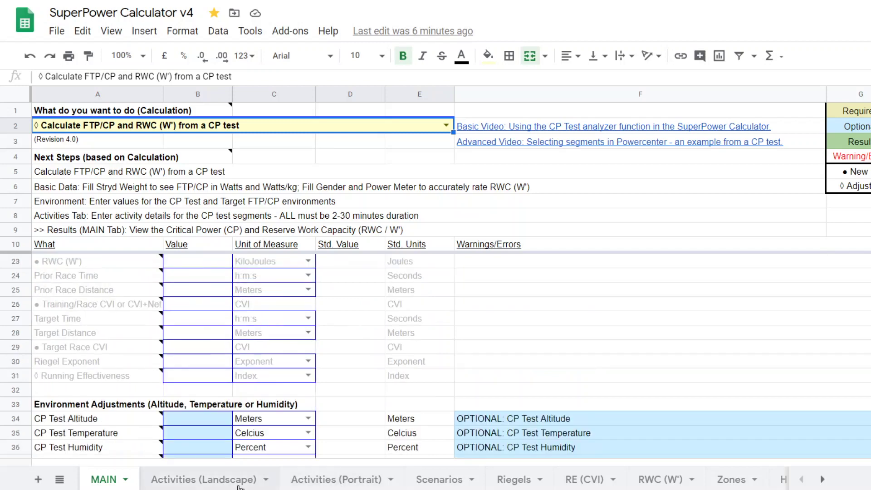
left_click(198, 481)
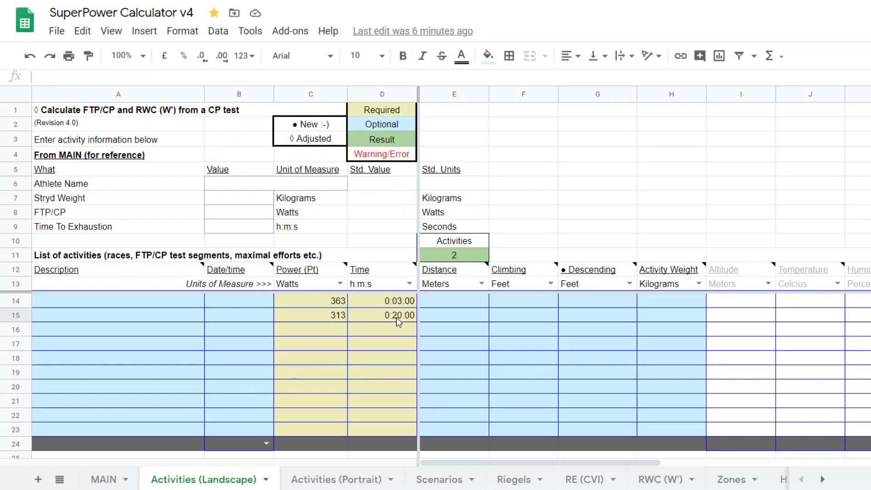
left_click(104, 479)
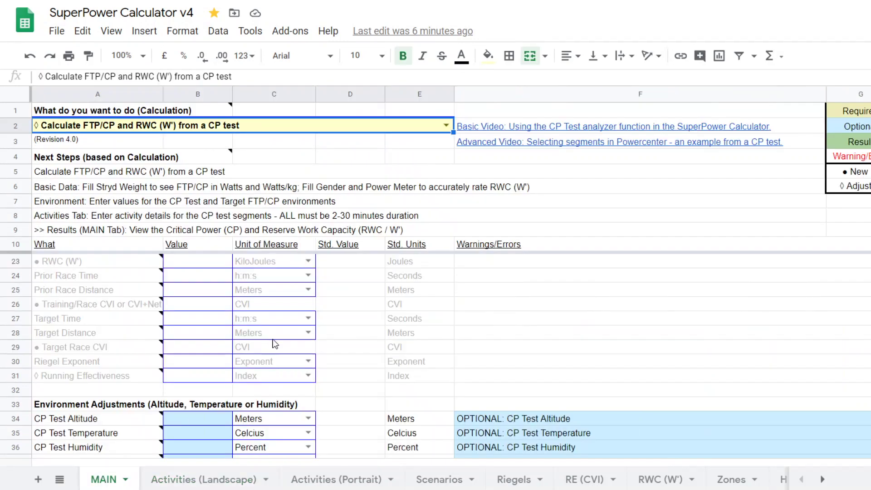
scroll(208, 298, "down", 10)
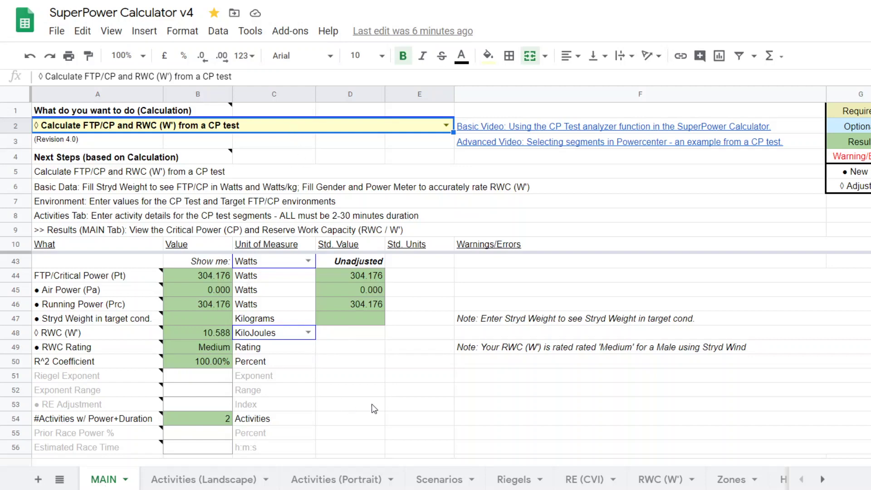
Open Activities (Landscape) listing the 363 W / 0:03:00 and 313 W / 0:20:00 efforts.
left_click(178, 484)
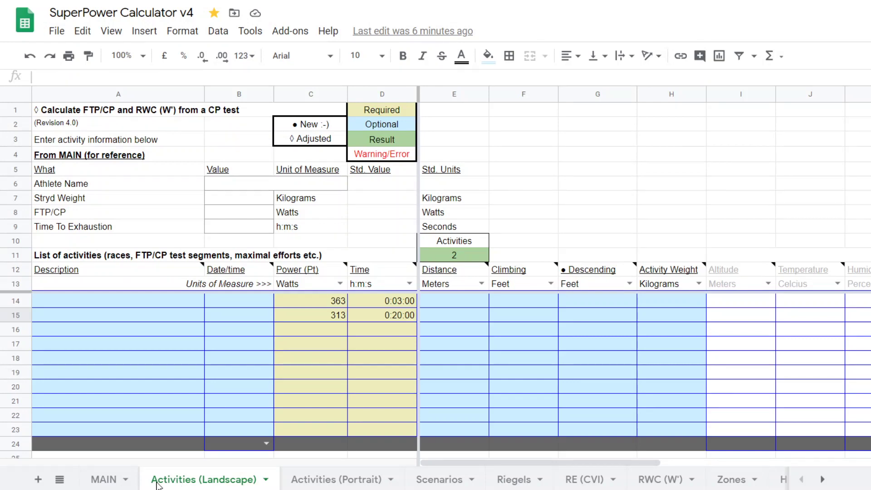
left_click(115, 480)
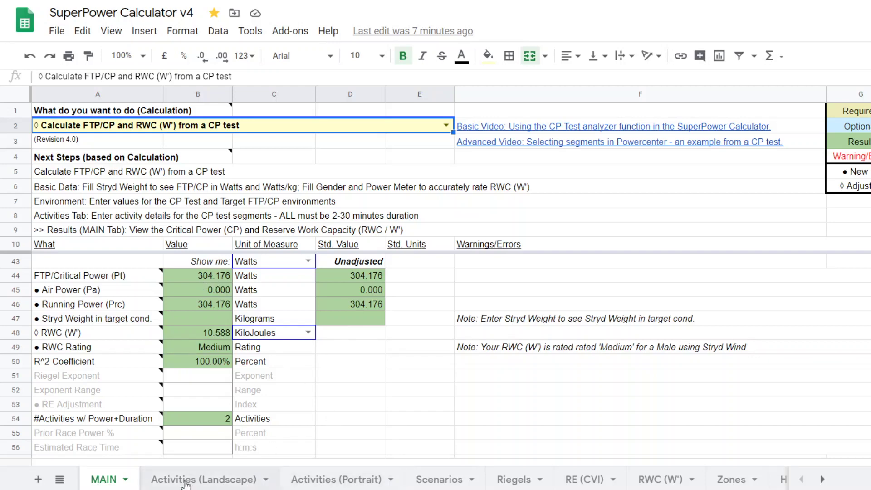
left_click(210, 485)
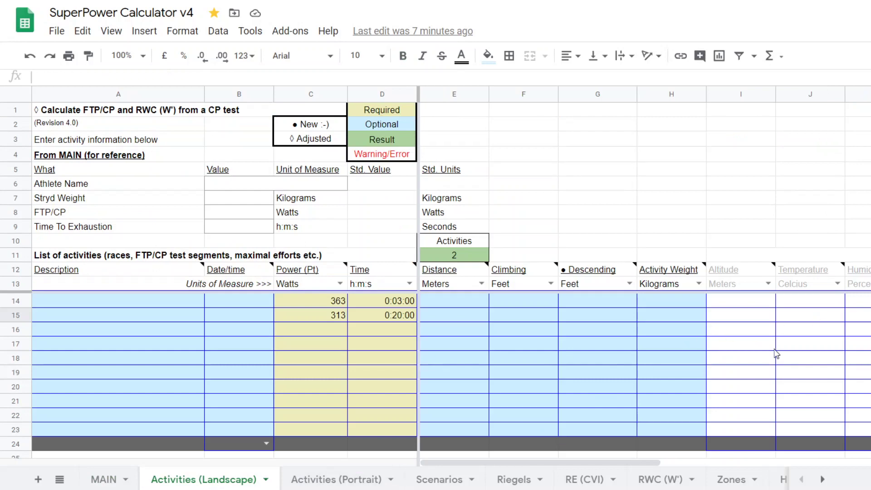
Enter Air Power 3 %Pt for both CP test activities in L14 and L15.
left_click_drag(568, 464, 728, 470)
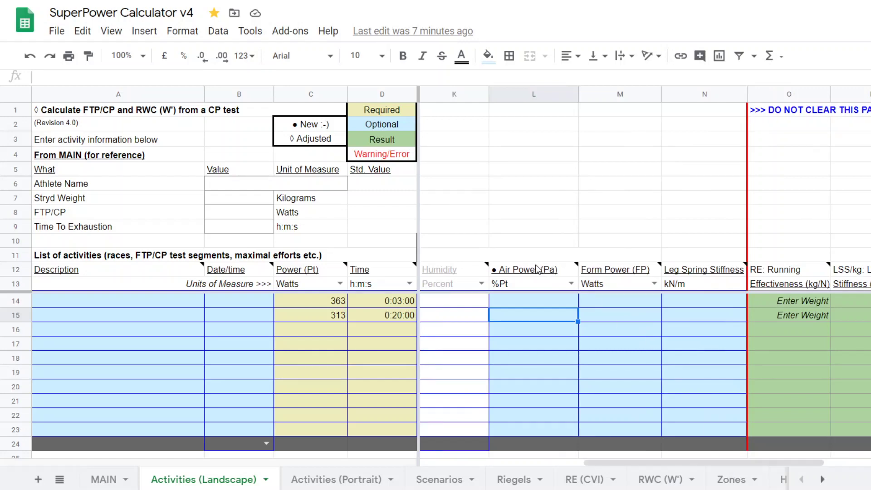
mouse_move(538, 269)
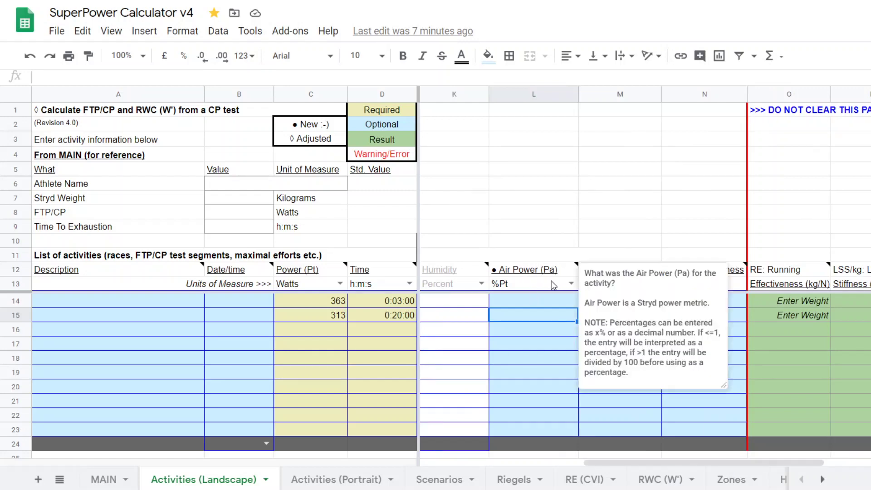
left_click(524, 303)
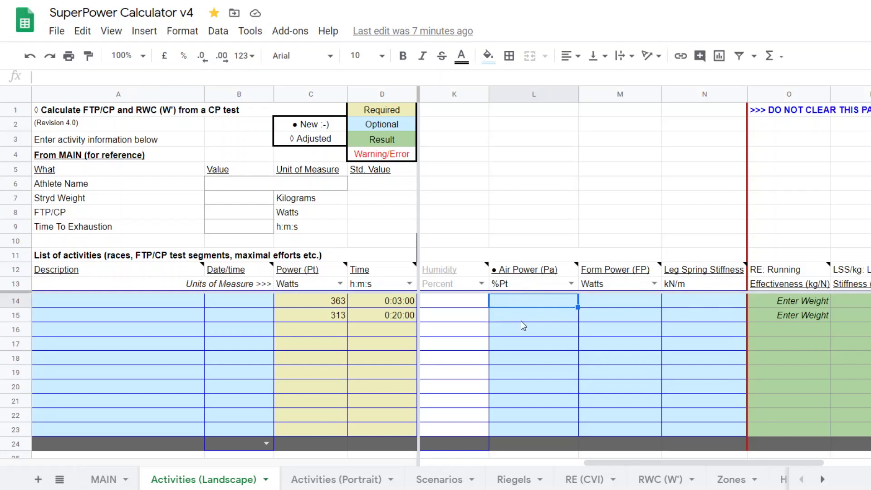
type("3")
key("Return")
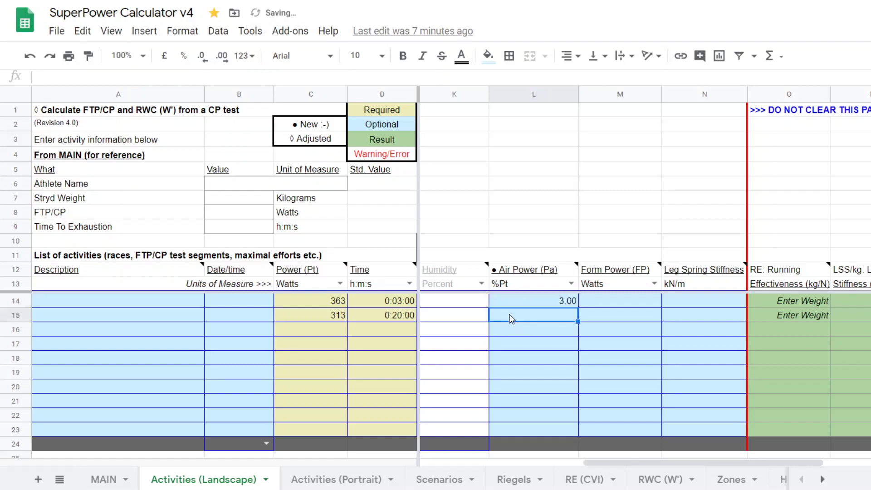
type("3")
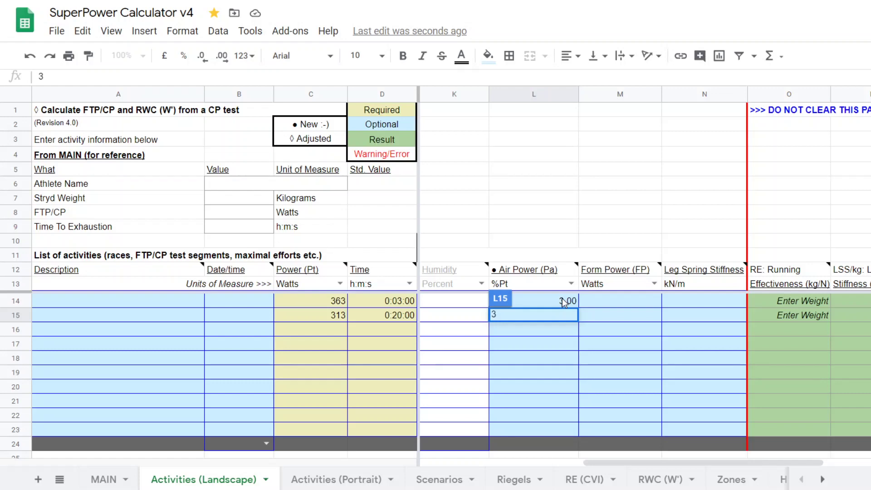
key("Return")
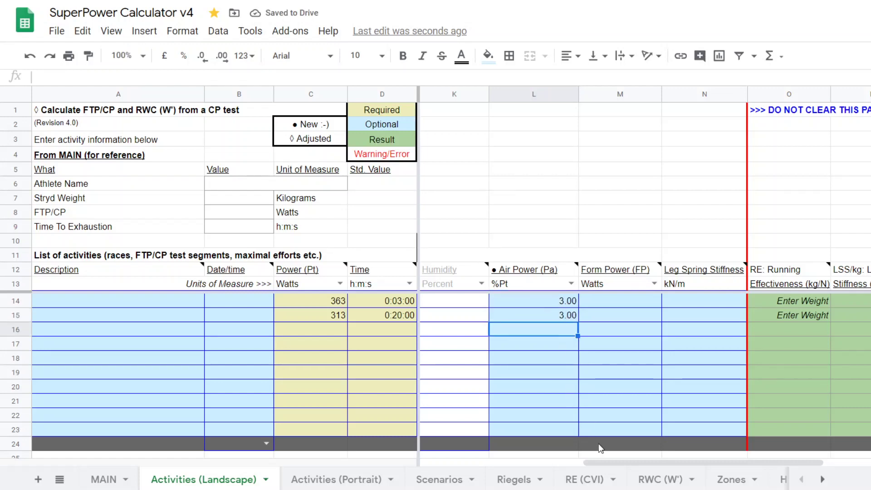
left_click_drag(610, 463, 766, 474)
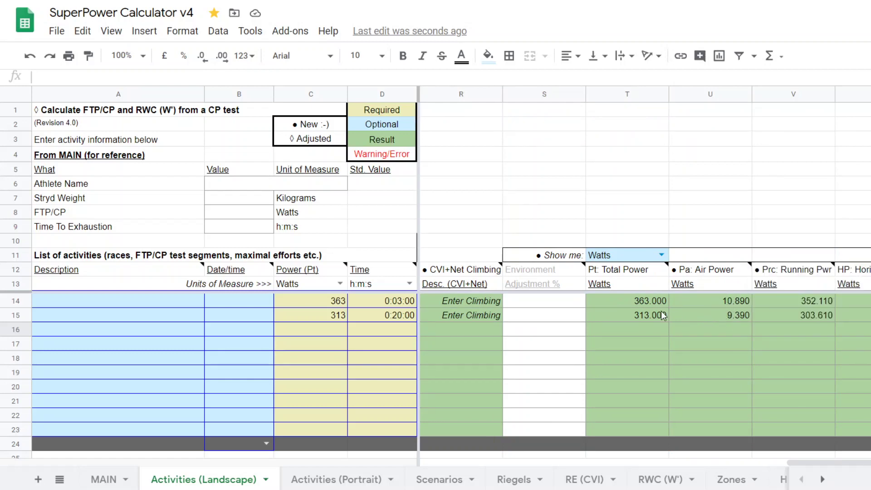
mouse_move(782, 271)
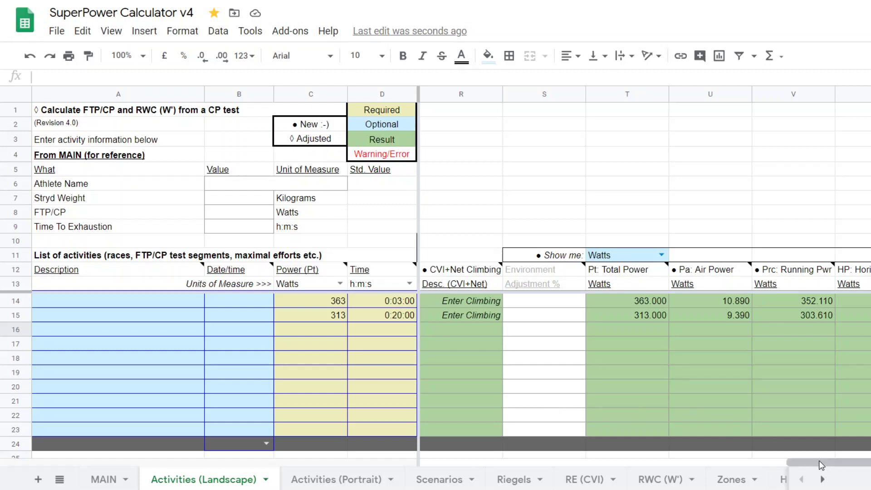
left_click_drag(818, 461, 600, 474)
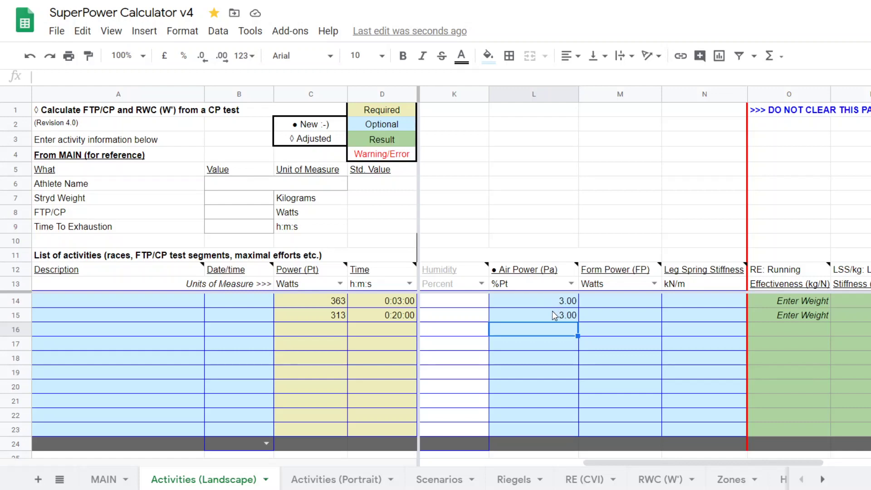
Return to MAIN results showing Air Power 9.125 W and Running Power 295.051 W.
left_click(103, 480)
scroll(277, 357, "down", 2)
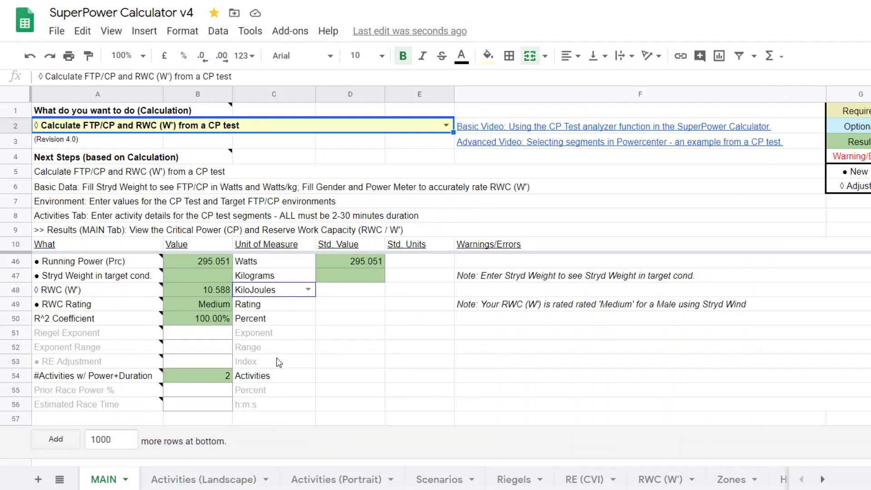
scroll(276, 357, "up", 3)
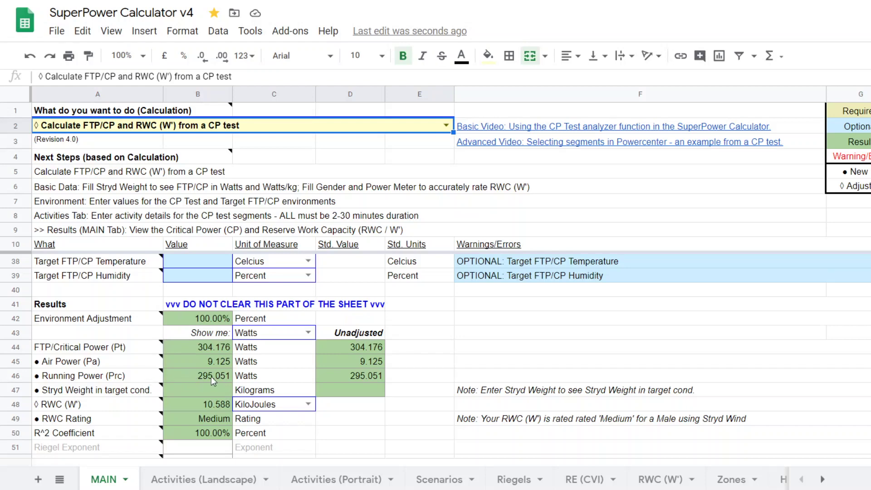
mouse_move(102, 379)
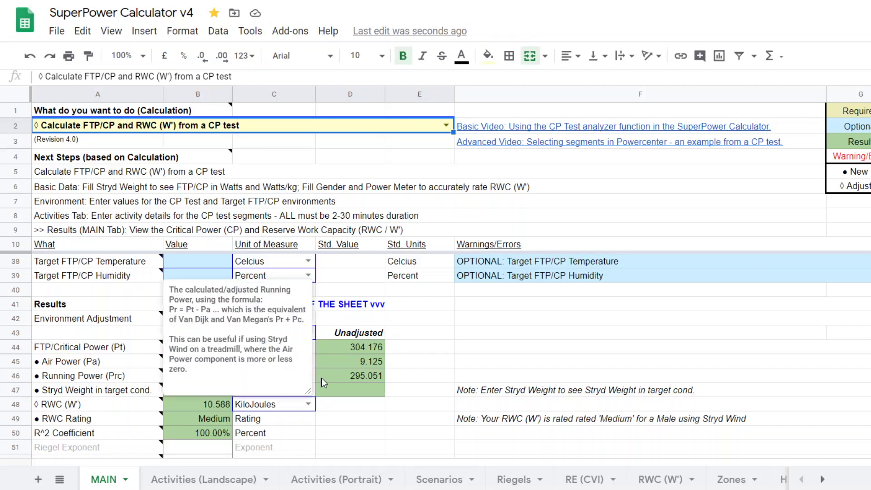
left_click(421, 376)
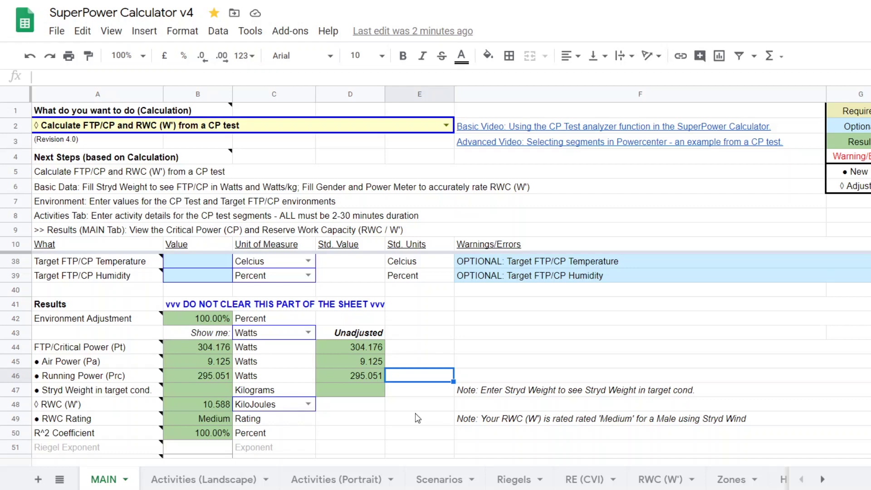
Set CP test altitude and target FTP/CP altitude both to 100 m.
scroll(418, 418, "up", 2)
scroll(417, 418, "up", 2)
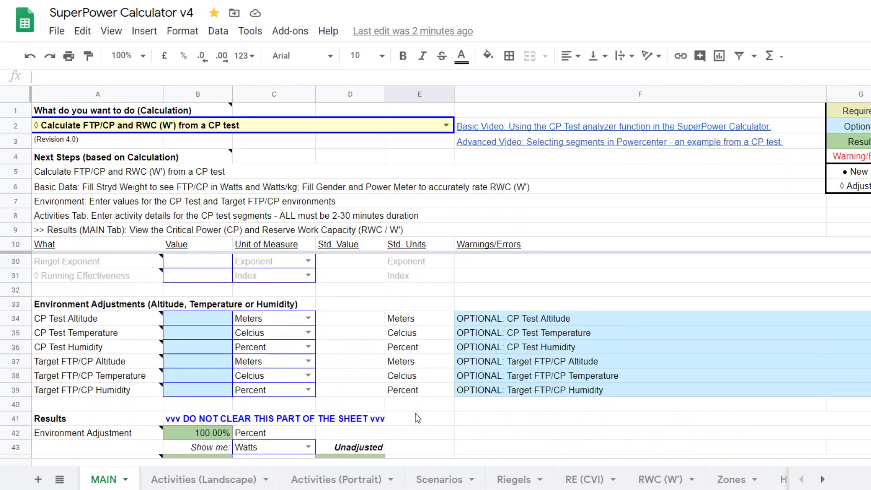
left_click(201, 318)
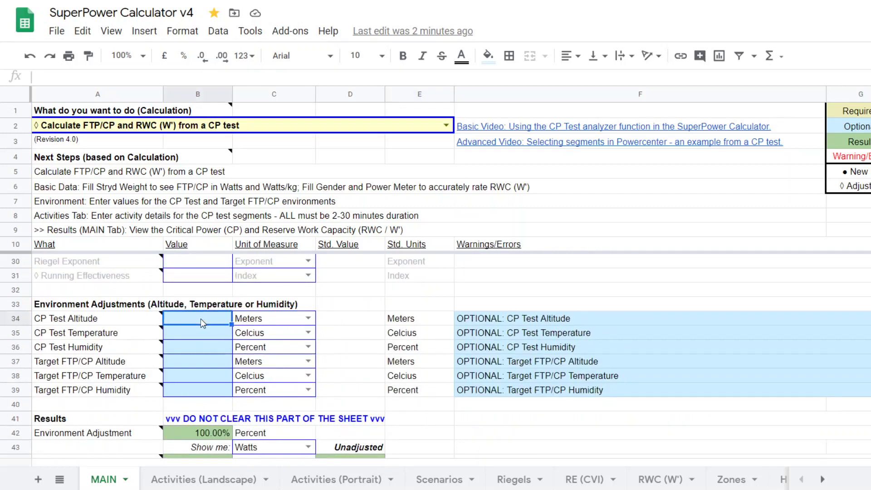
type("100")
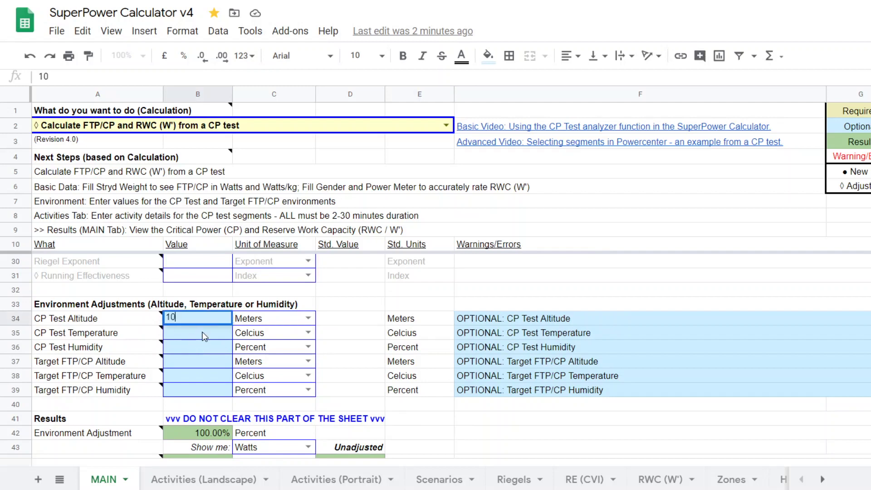
left_click(183, 360)
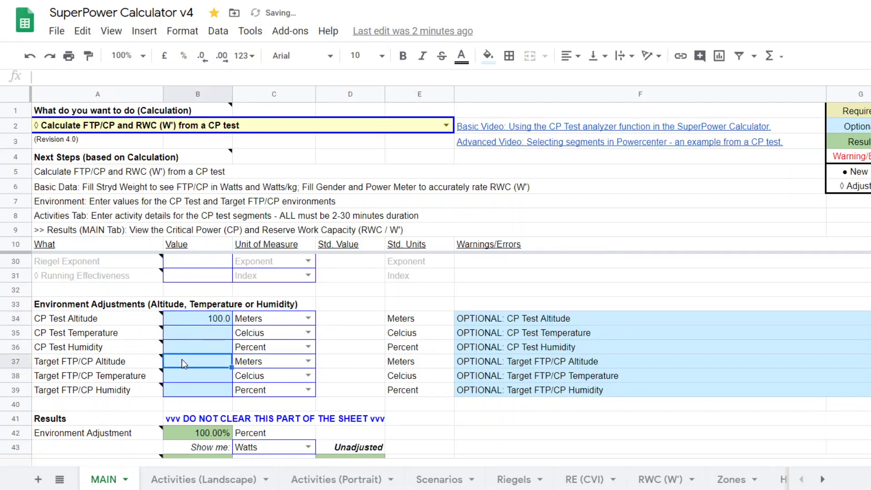
type("100")
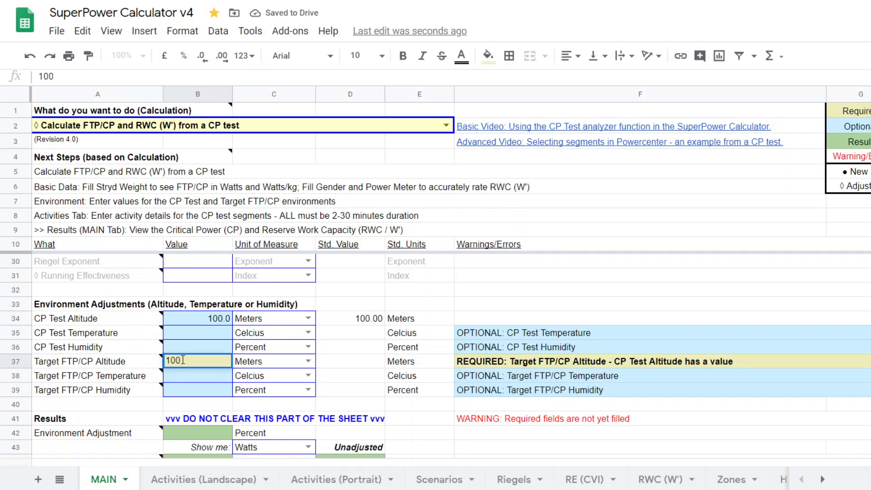
key("Return")
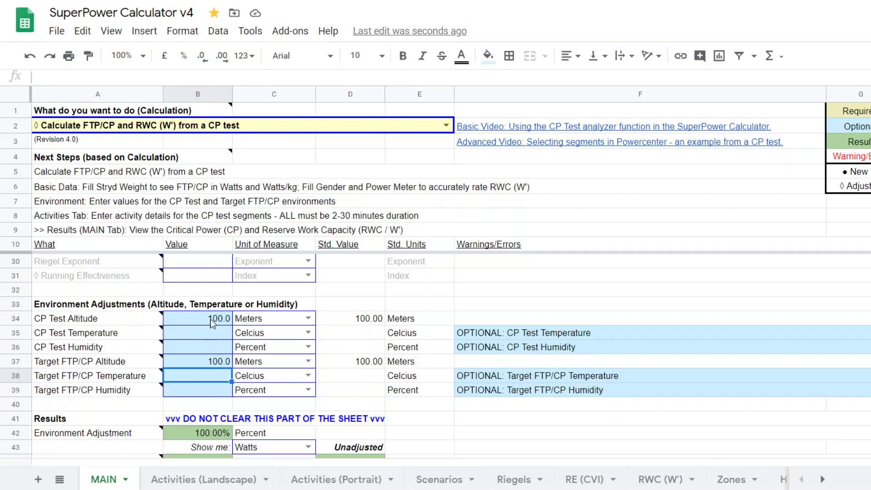
Set CP test temperature to 12 °C and humidity to 65%.
left_click(199, 334)
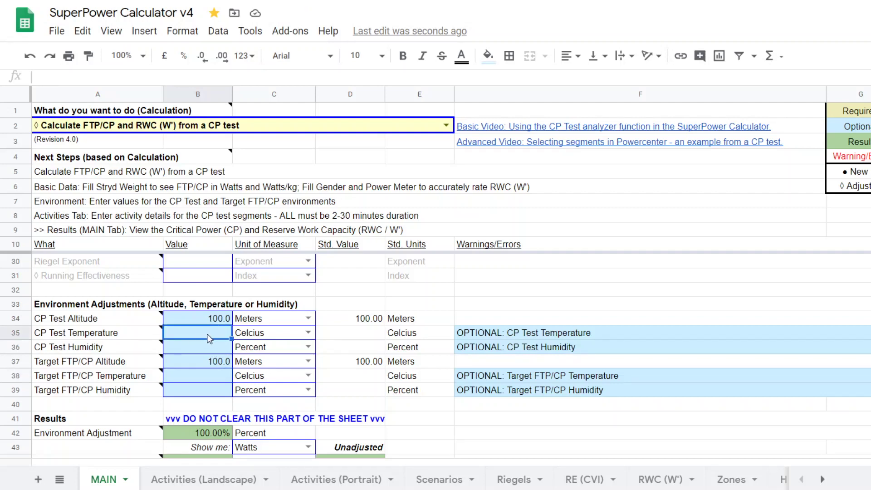
type("12")
key("Return")
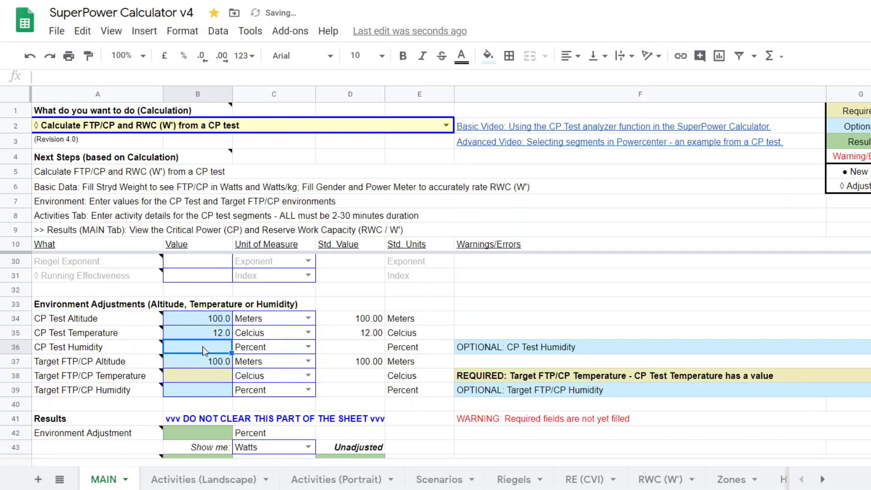
type("65")
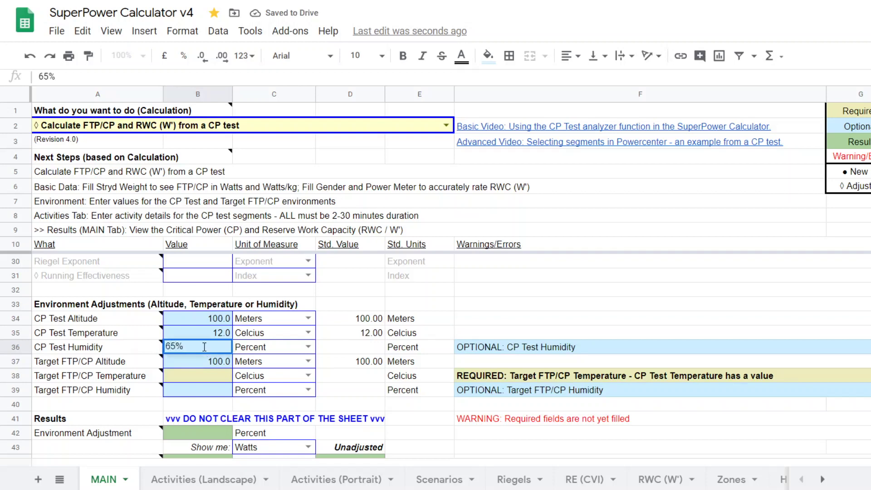
key("Return")
left_click(216, 377)
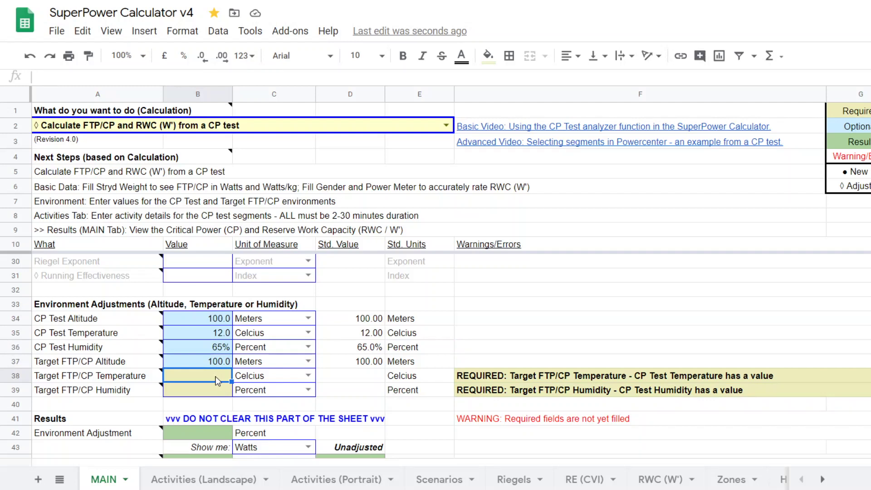
Enter a target temperature of 18 in B38 and a target humidity of 80 in B39.
type("18")
key("Return")
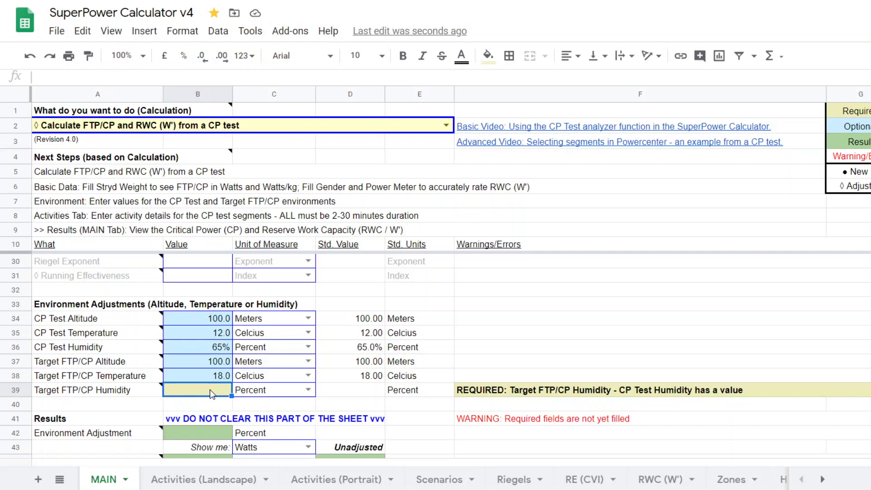
type("80")
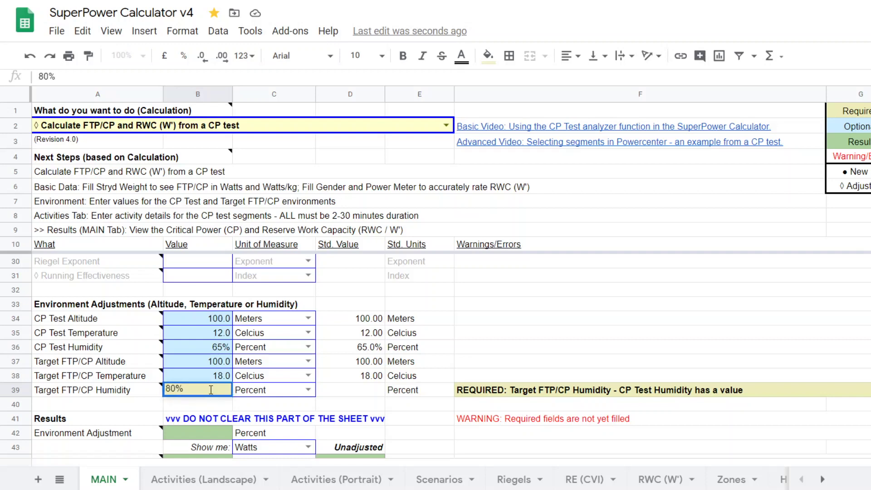
key("Return")
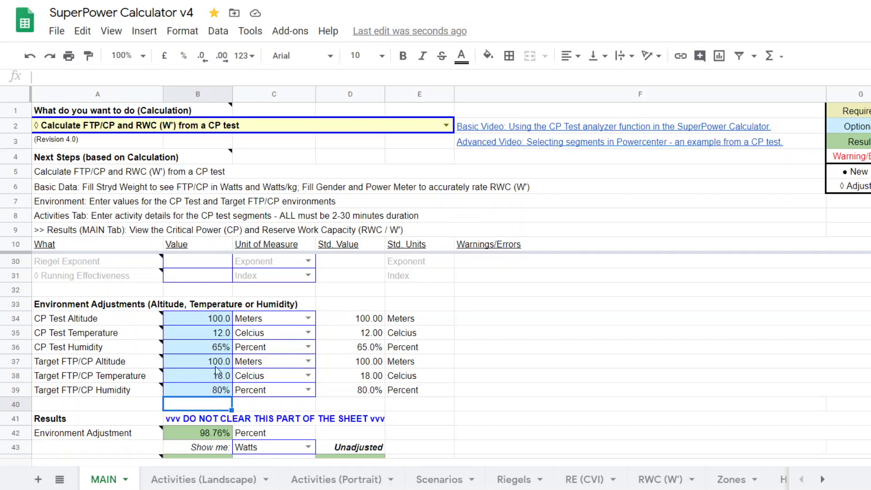
Try 65% as the target humidity in B39, then change it back to 80%.
left_click(217, 391)
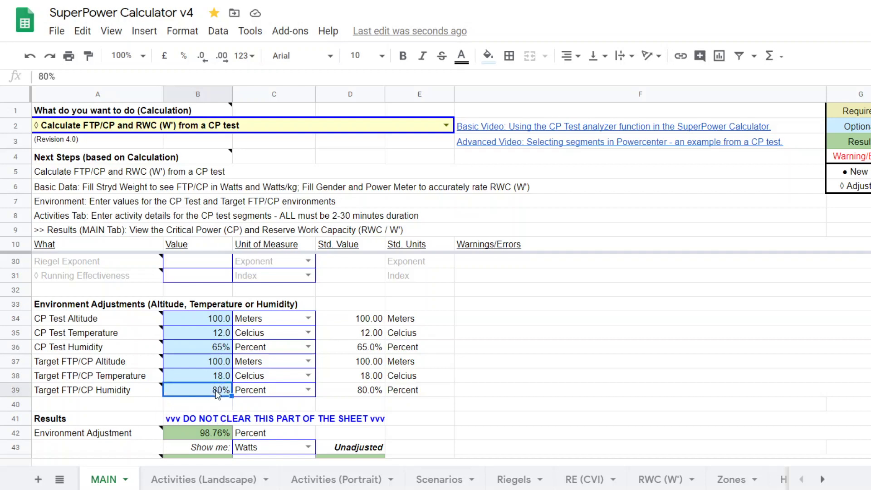
type("65")
key("Return")
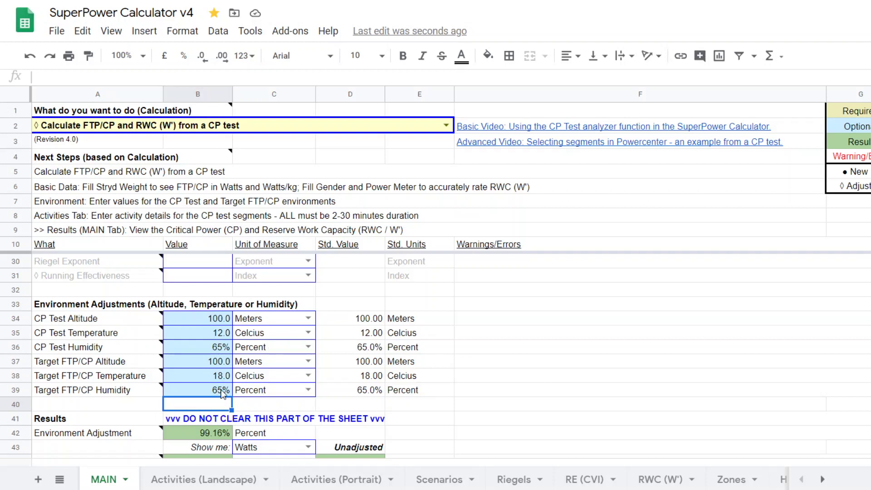
left_click(222, 393)
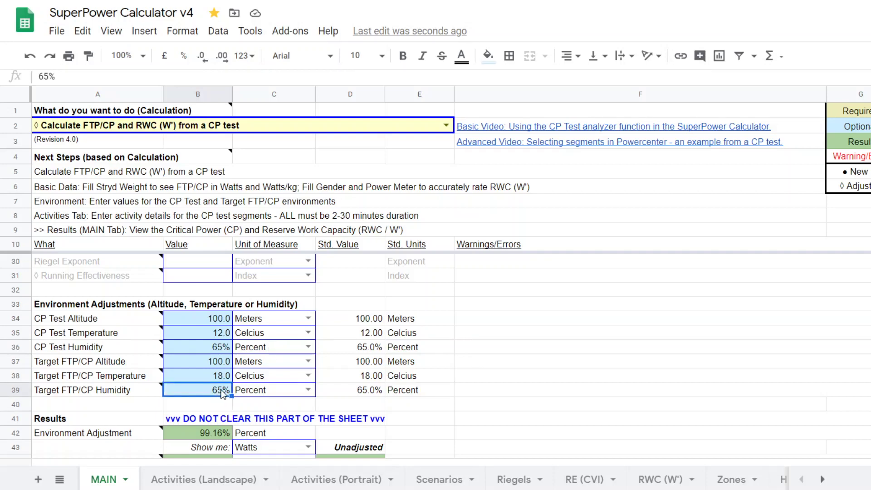
type("80")
key("Return")
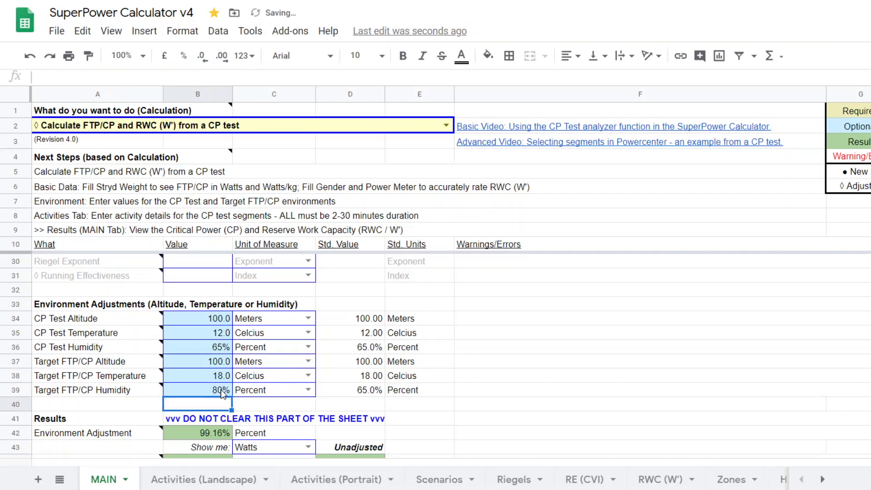
Scroll the MAIN sheet down to show the Results in rows 44–47.
scroll(211, 377, "down", 2)
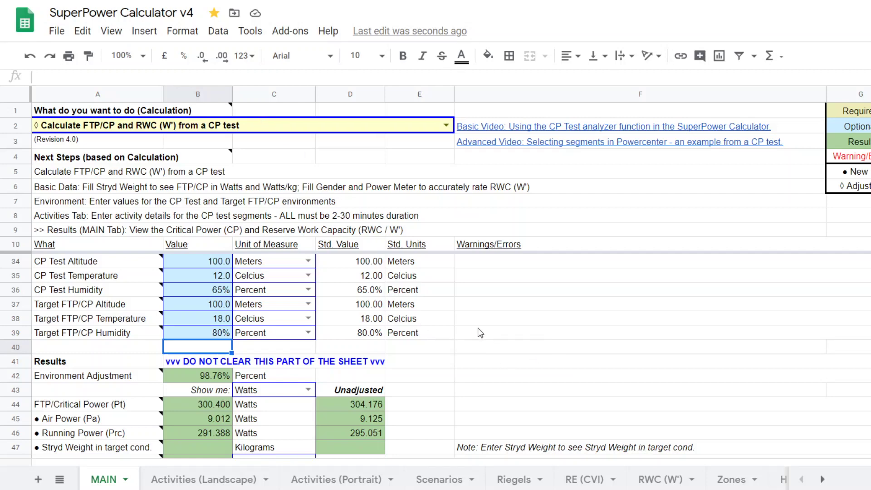
Clear the CP test and target environment values in B34 through B39.
left_click(204, 263)
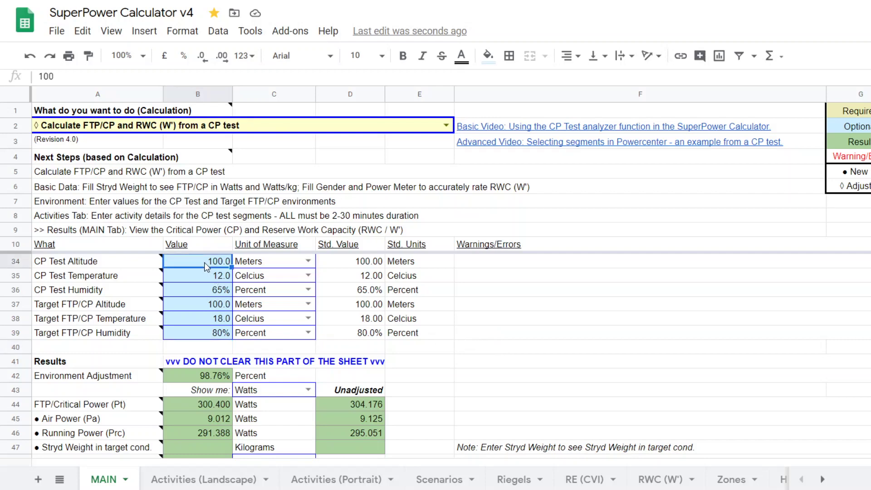
key("Delete")
key("Down")
key("Delete")
key("Down")
key("Delete")
key("Down")
key("Delete")
key("Down")
key("Delete")
key("Down")
key("Delete")
Delete both 3.00 Air Power values in L14 and L15 on Activities (Landscape), then return to MAIN.
mouse_move(162, 336)
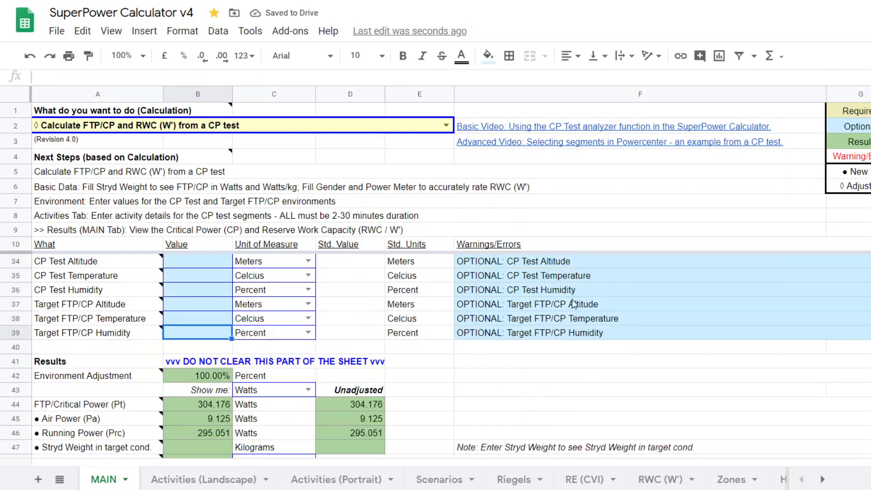
left_click(274, 481)
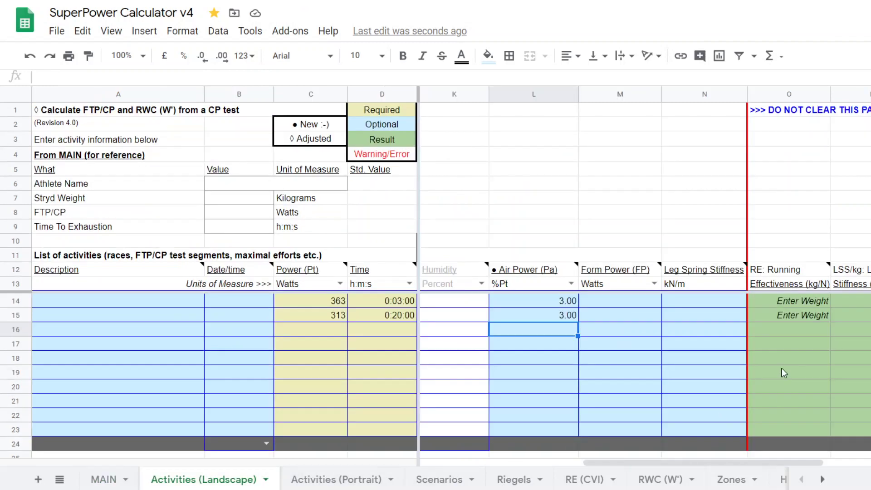
left_click(556, 303)
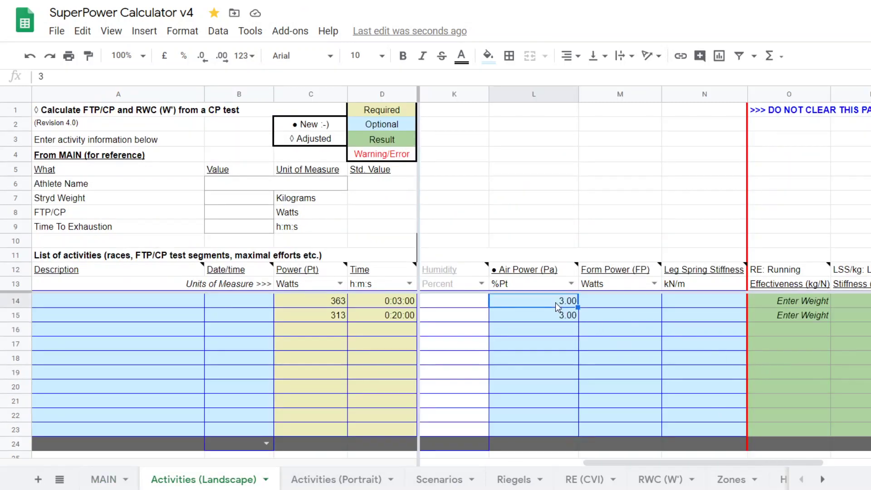
key("Delete")
left_click(561, 322)
key("Delete")
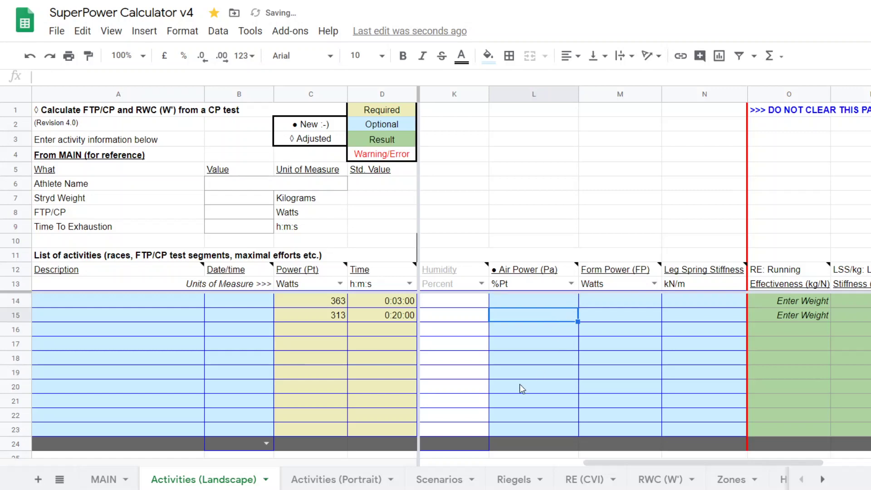
left_click(105, 479)
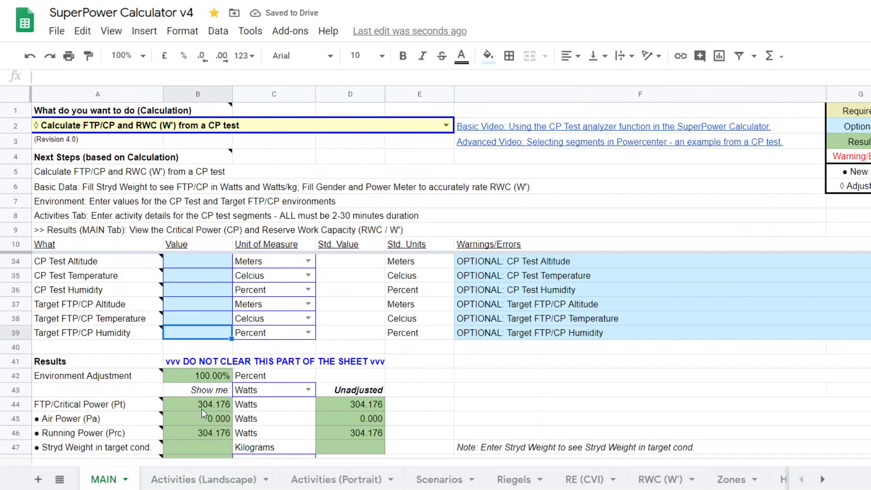